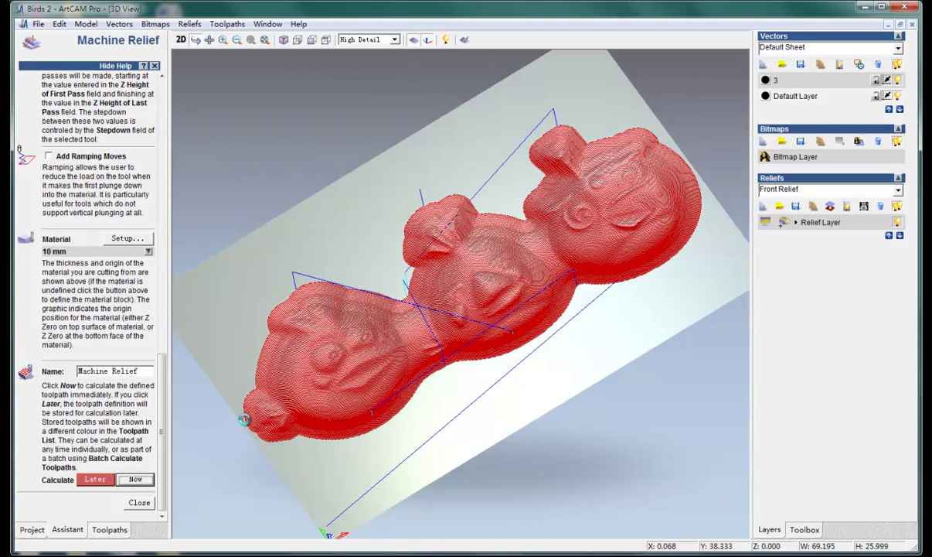
Step: Close the Machine Relief setup and simulate the Conical - Rad .75 - 10 degree toolpath, inspecting the carved birds from several angles
left_click(142, 502)
scroll(164, 350, "down", 5)
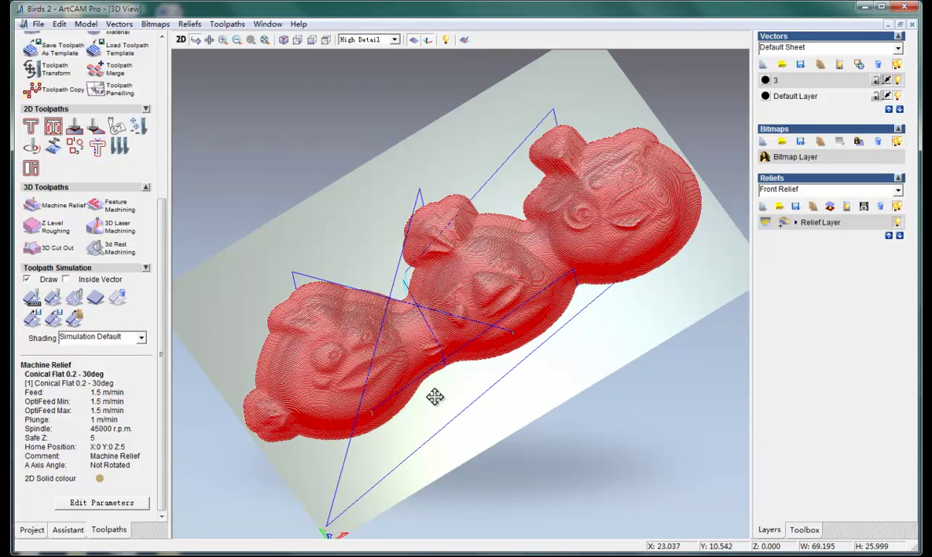
left_click_drag(158, 367, 163, 325)
left_click(56, 70)
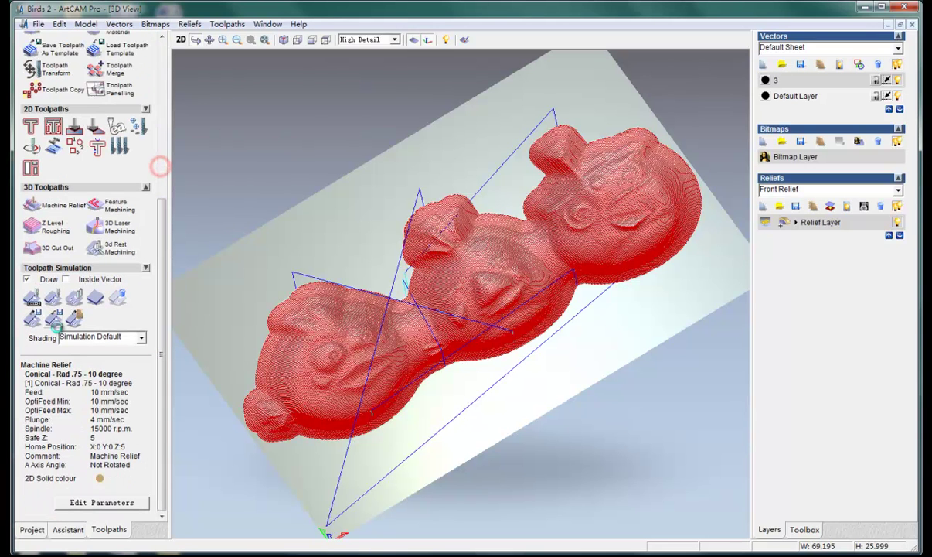
left_click(51, 296)
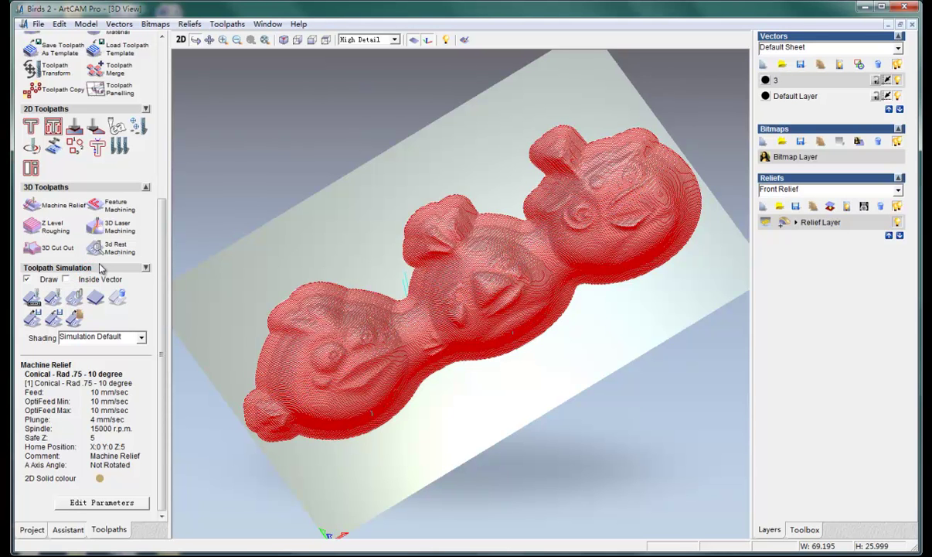
left_click_drag(496, 323, 552, 321)
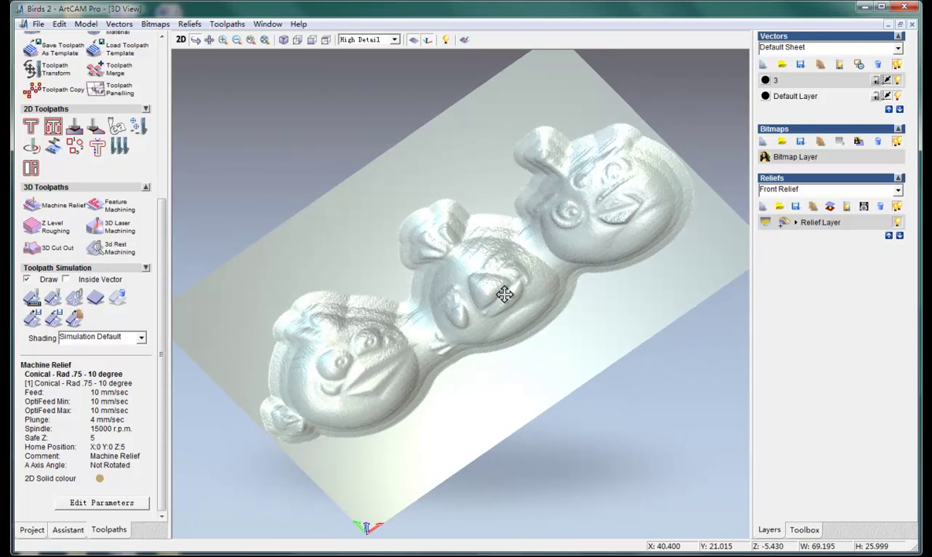
scroll(476, 278, "up", 5)
left_click_drag(657, 318, 557, 391)
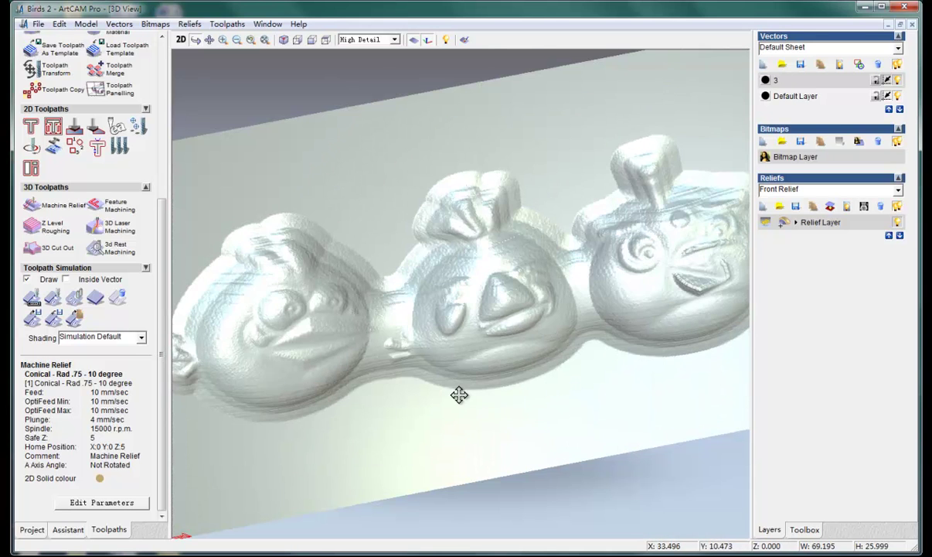
left_click_drag(431, 405, 585, 301)
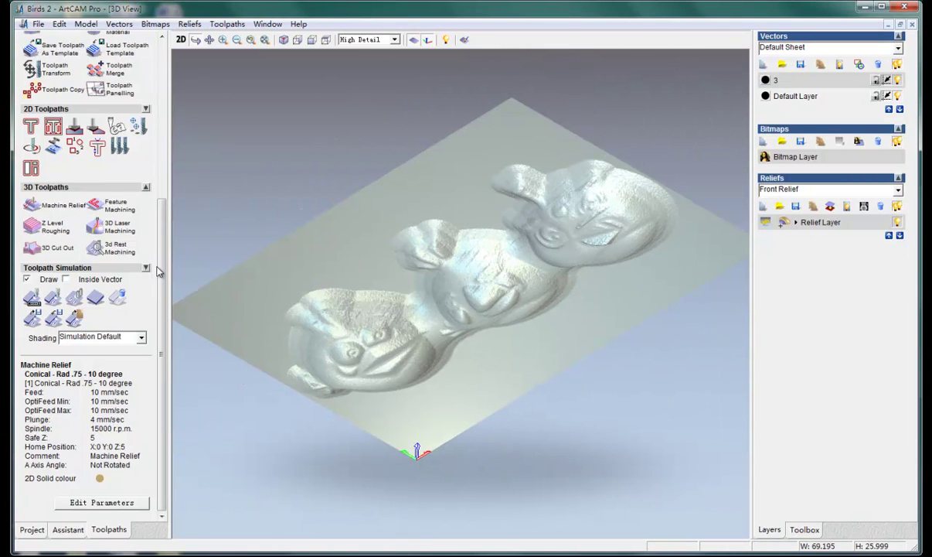
Step: Review the save settings and machine output format for the Machine Relief toolpath without saving it
scroll(159, 272, "up", 5)
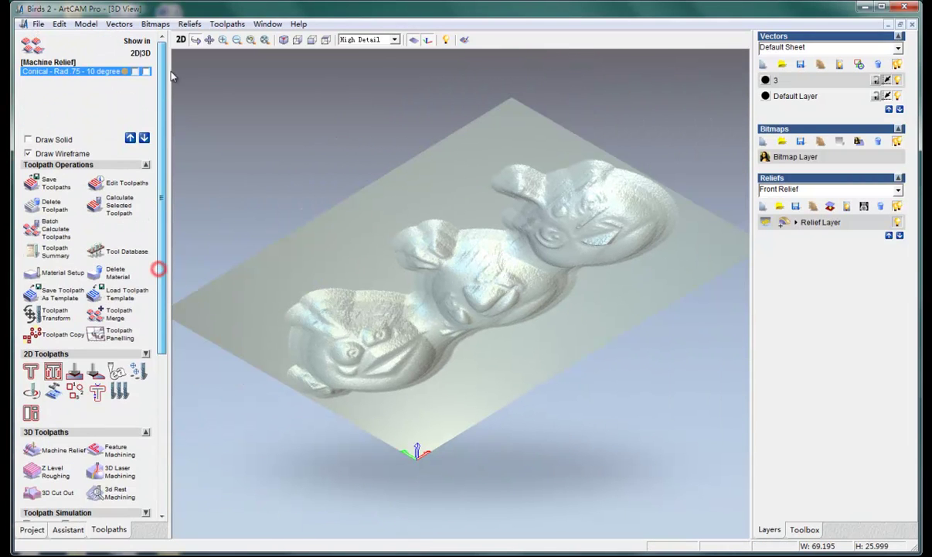
left_click(31, 182)
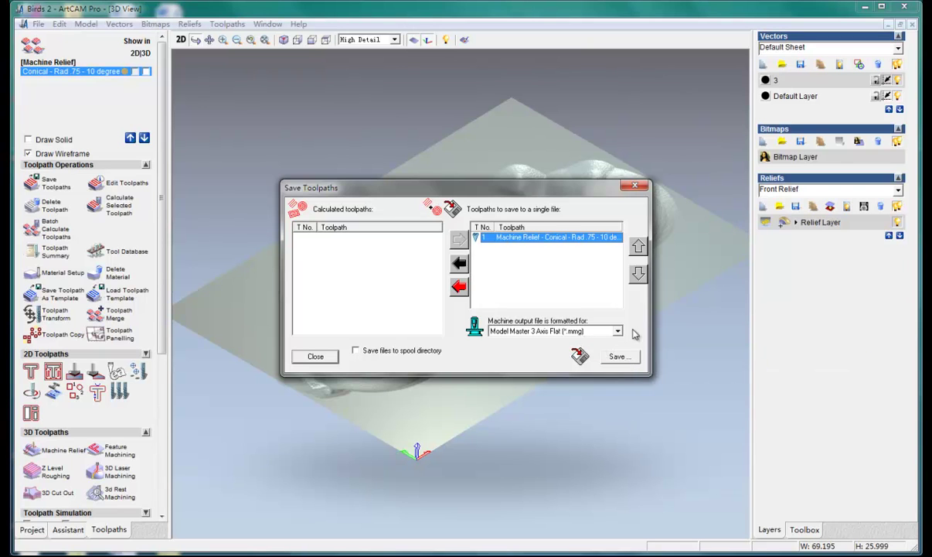
left_click(637, 187)
left_click_drag(653, 310, 633, 336)
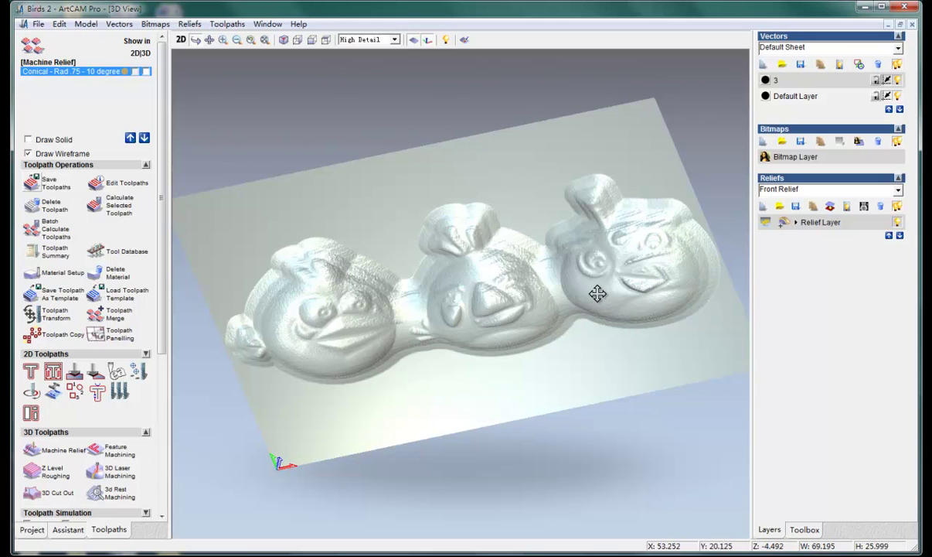
mouse_move(596, 243)
left_mouse_down()
mouse_move(624, 235)
mouse_move(602, 227)
left_mouse_up()
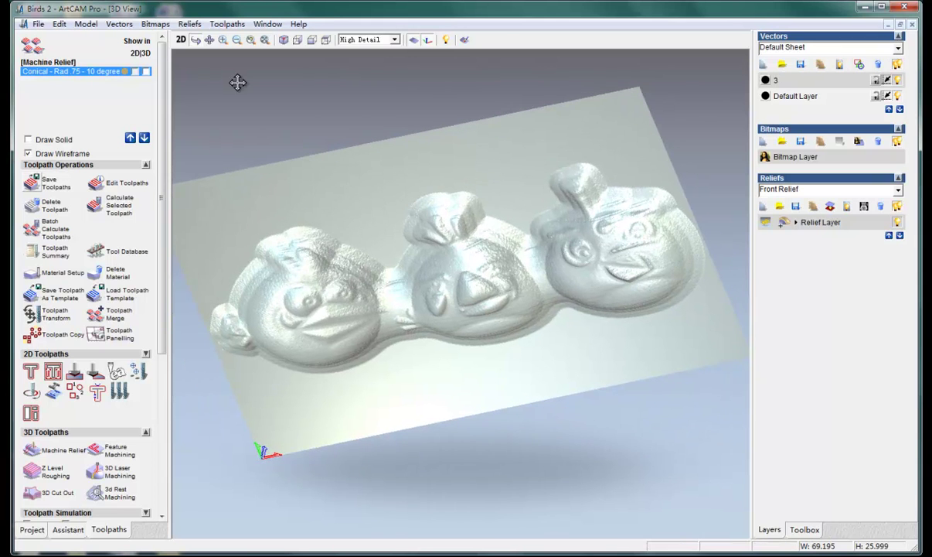
Step: Deselect the bird outline in the 2D view, then save and close the Birds 2 model
left_click(180, 39)
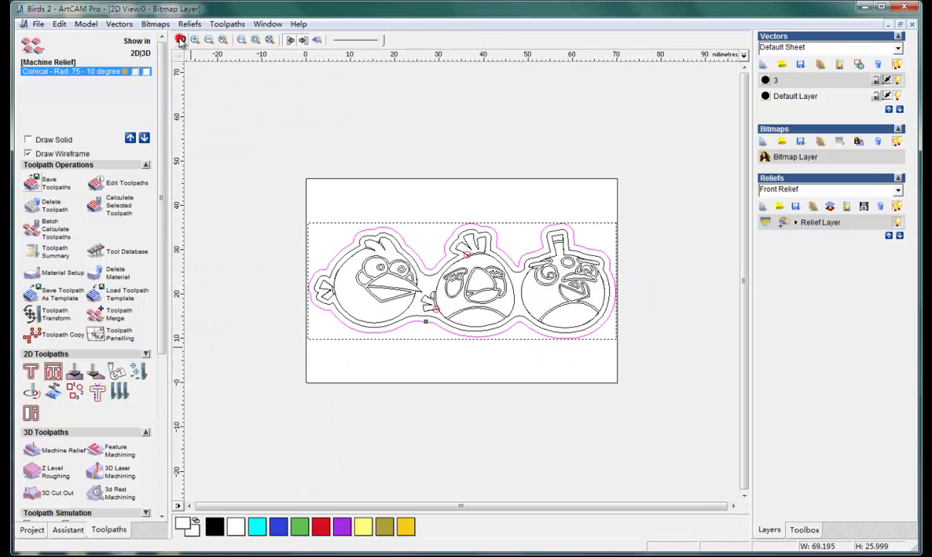
left_click(396, 370)
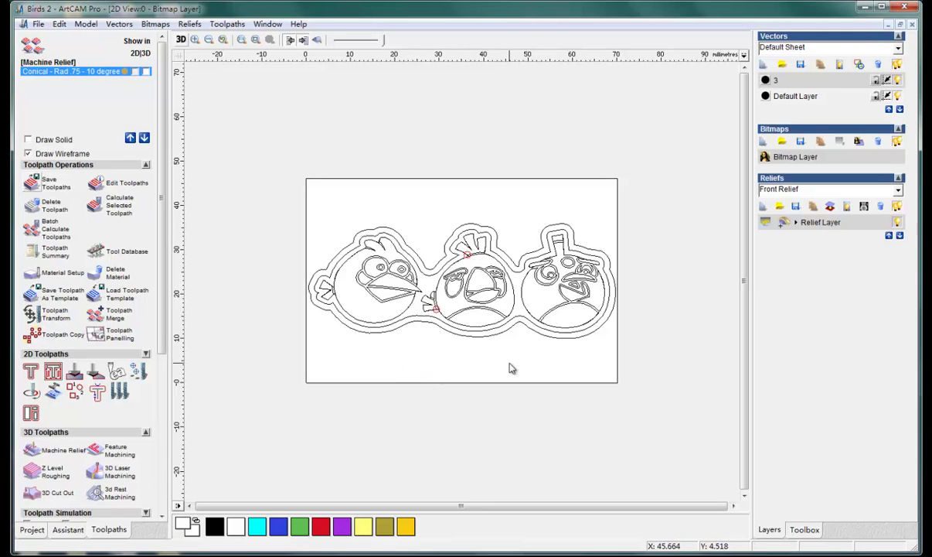
key("ctrl+s")
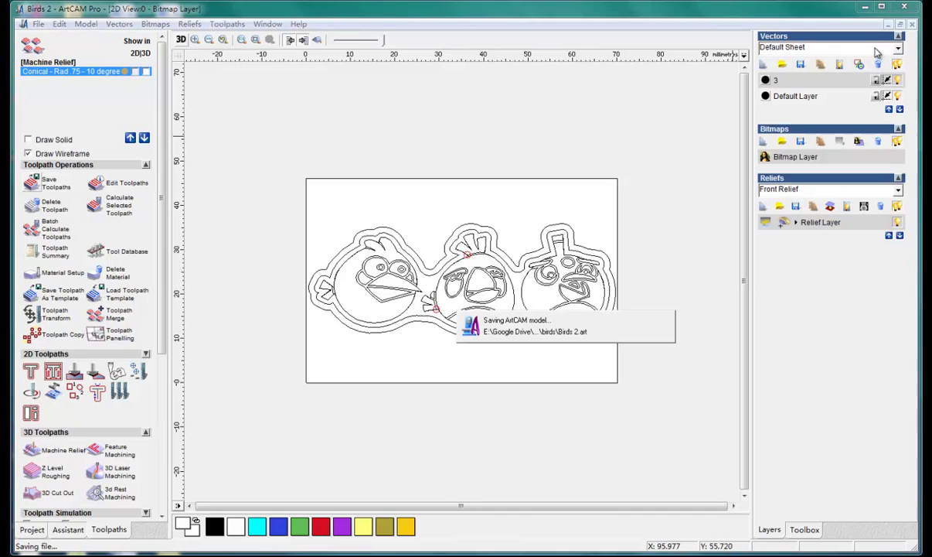
left_click(913, 25)
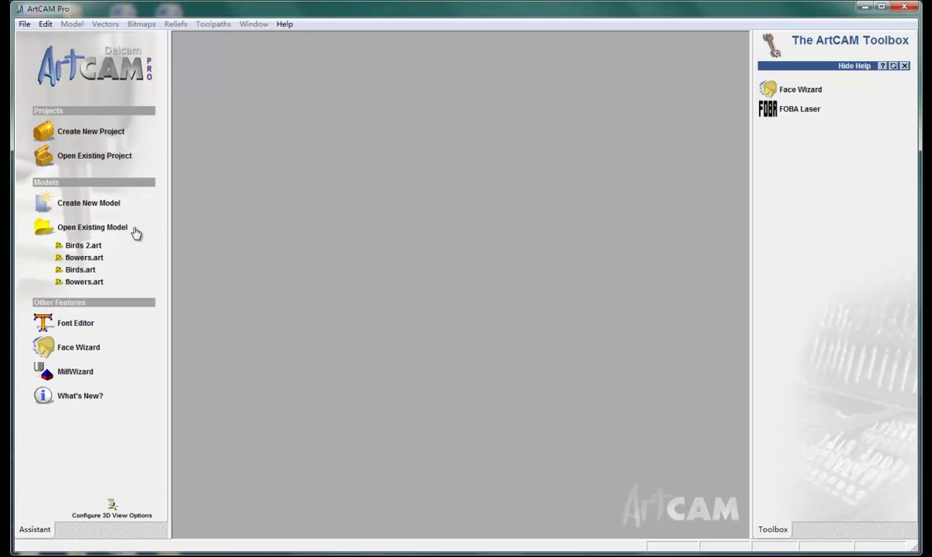
Step: Reopen the Birds 2.art model and save its relief layer as BIRD 2 in the birds folder
left_click(85, 246)
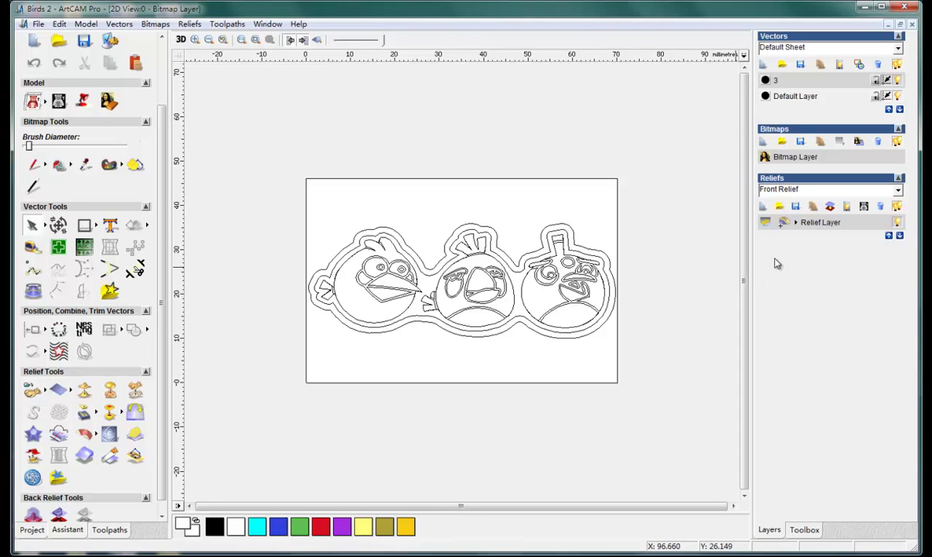
left_click(799, 205)
left_click(462, 484)
type("BiRD")
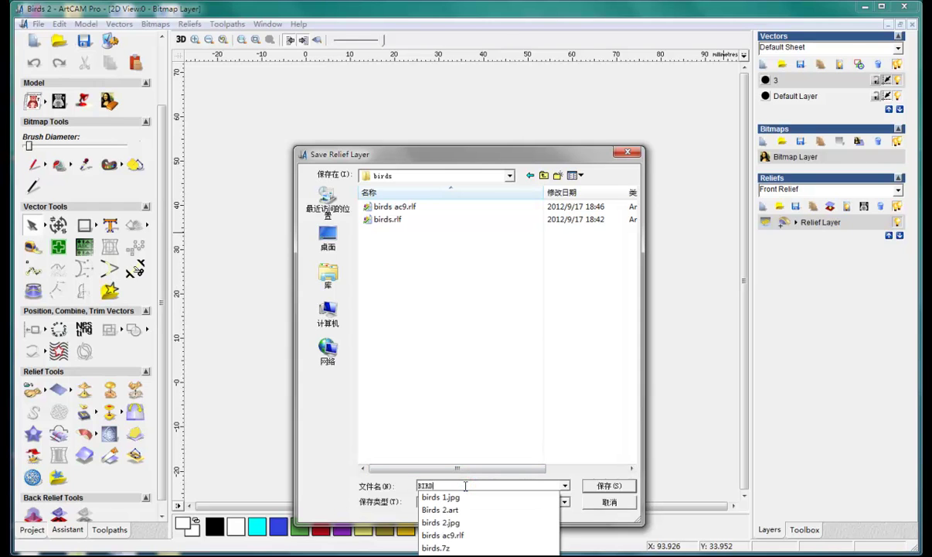
type(" 2")
left_click(610, 486)
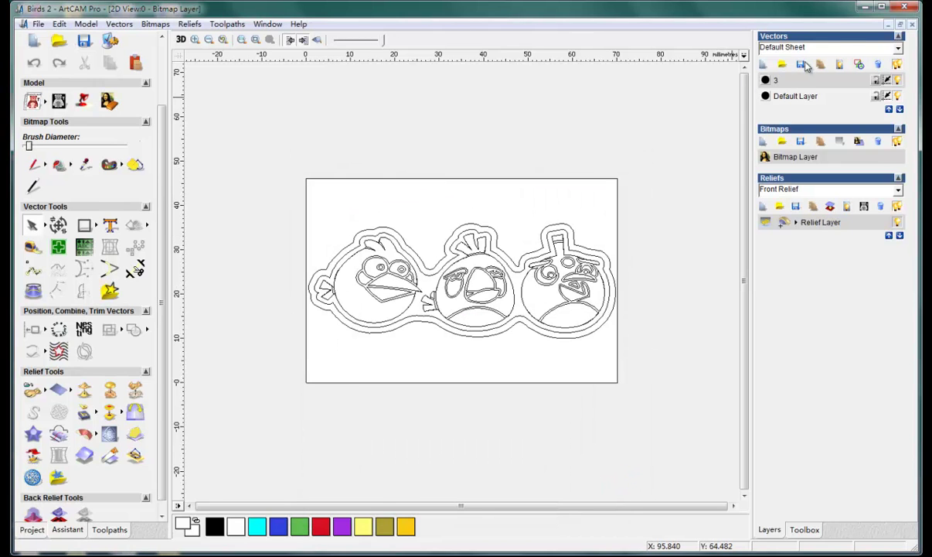
Step: Close the open model and create a new one 500 mm high and 750 mm wide with an increased resolution
left_click(909, 25)
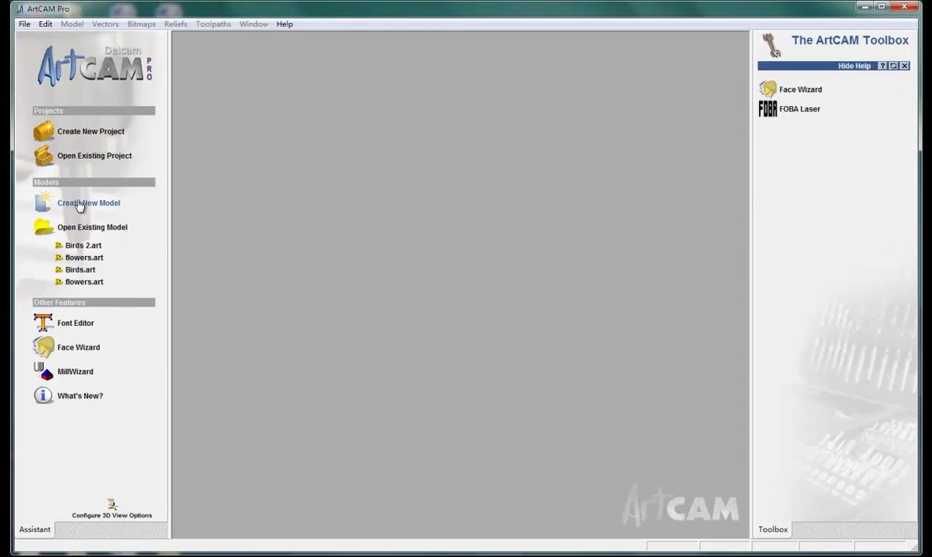
left_click(78, 203)
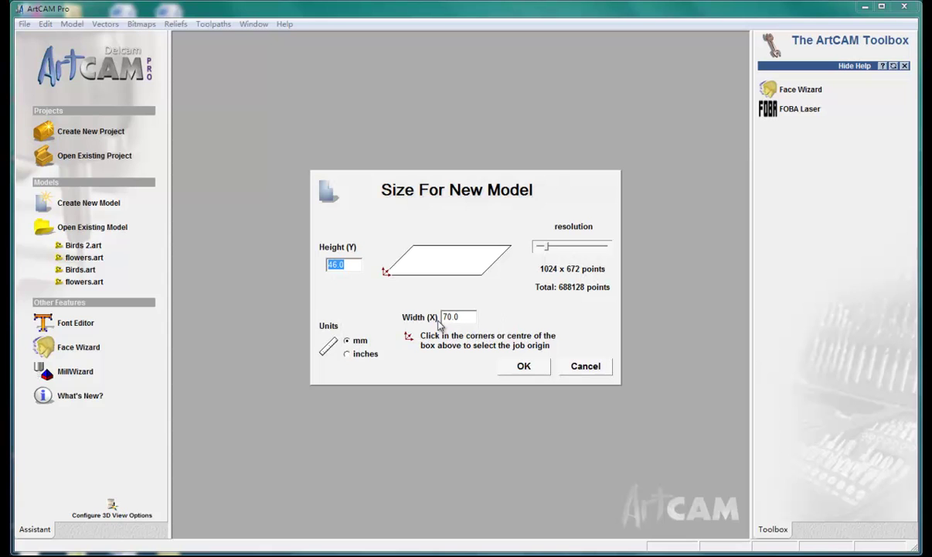
type("500")
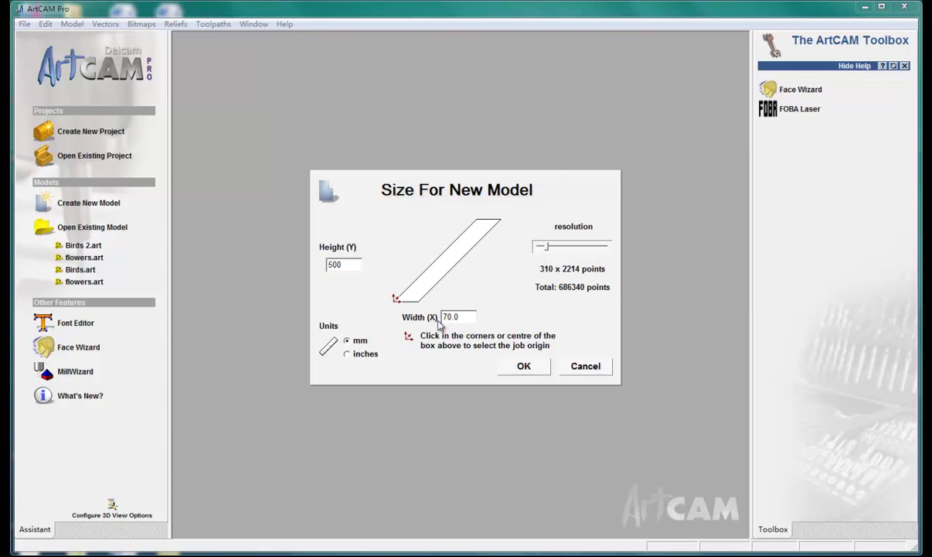
key("Tab")
type("750")
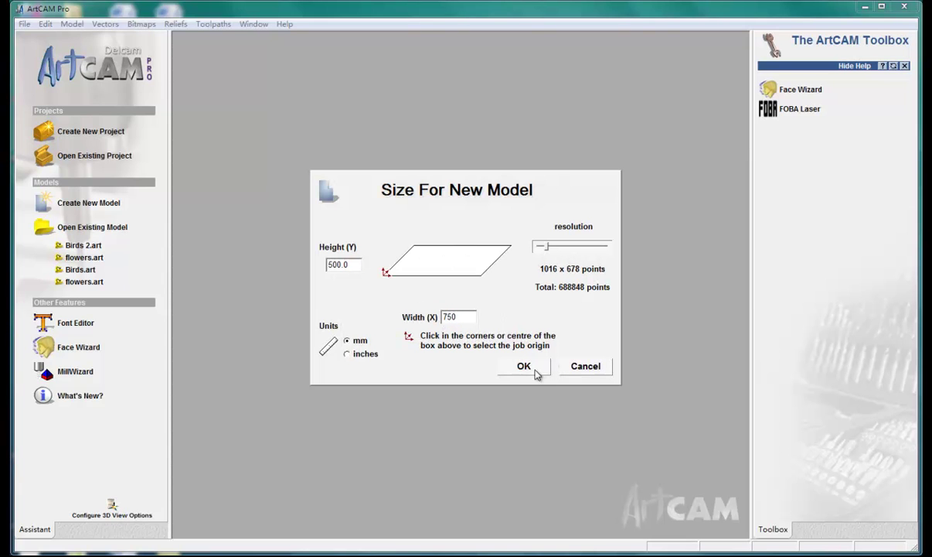
left_click_drag(548, 246, 562, 246)
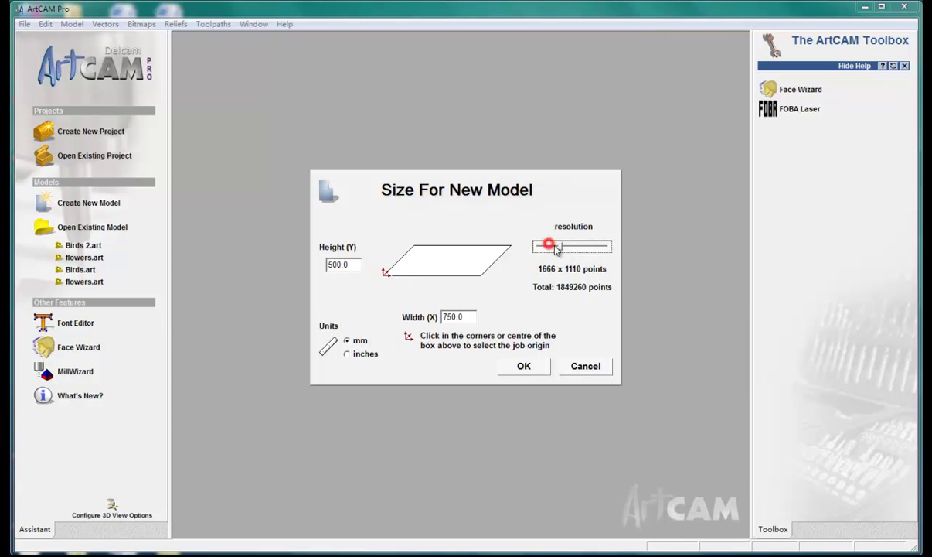
left_click(524, 366)
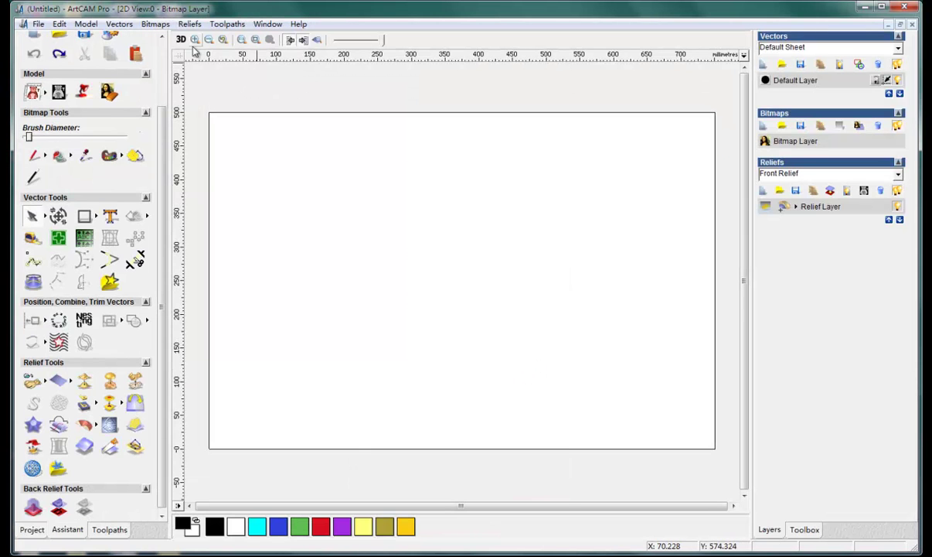
Step: Import the saved birds relief file into the new model as 3D clipart and move its settings dialog aside
left_click(190, 24)
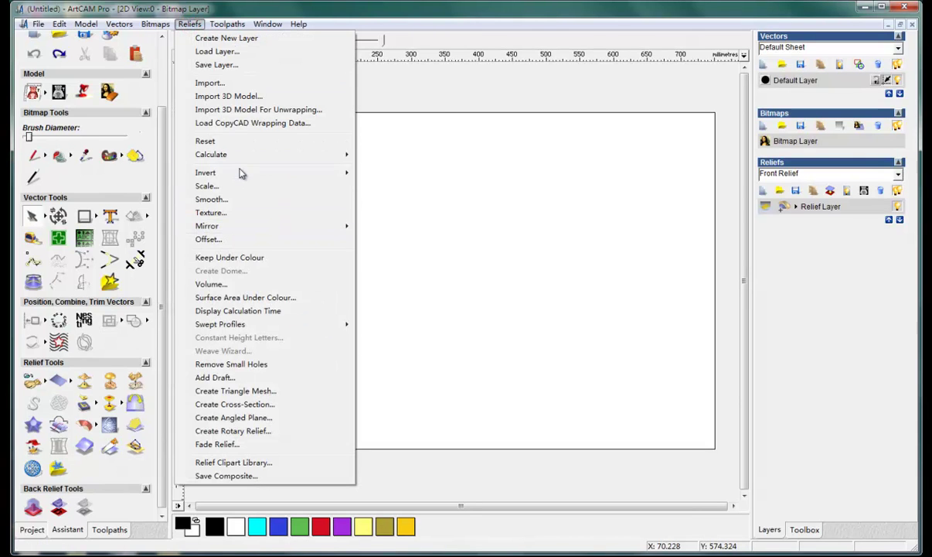
left_click(213, 83)
left_click(410, 215)
double_click(409, 215)
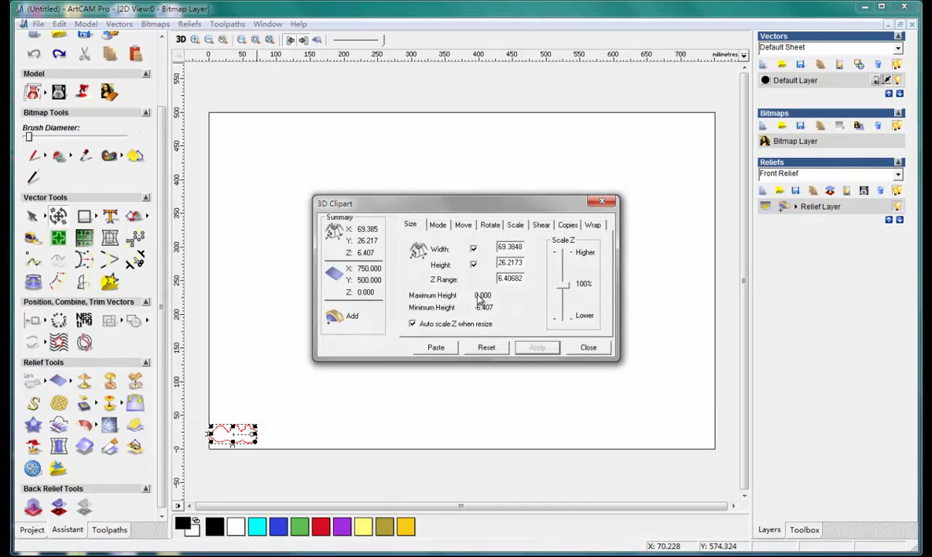
left_click_drag(499, 208, 610, 250)
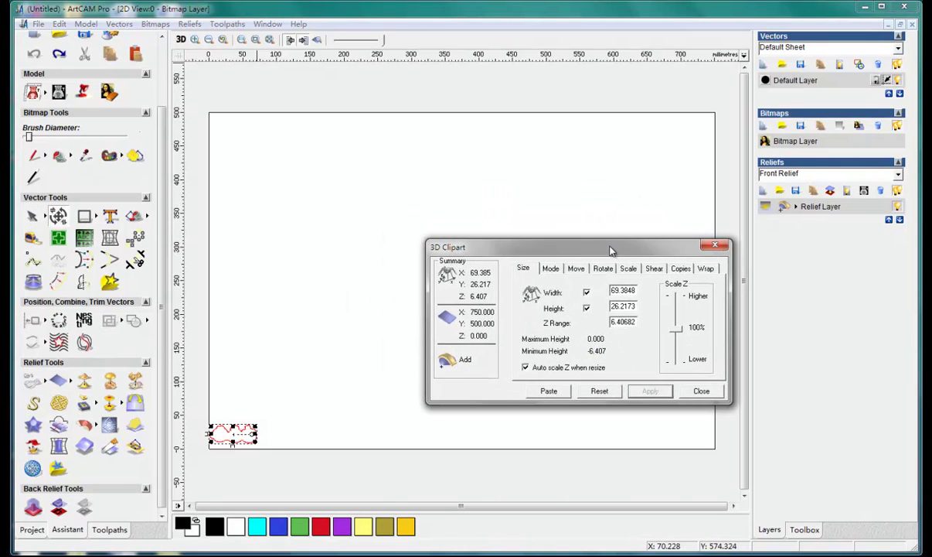
Step: Set the bird clipart to linear copying with an X distance of 76 after checking the outline's size in Transform Vectors
left_click(680, 268)
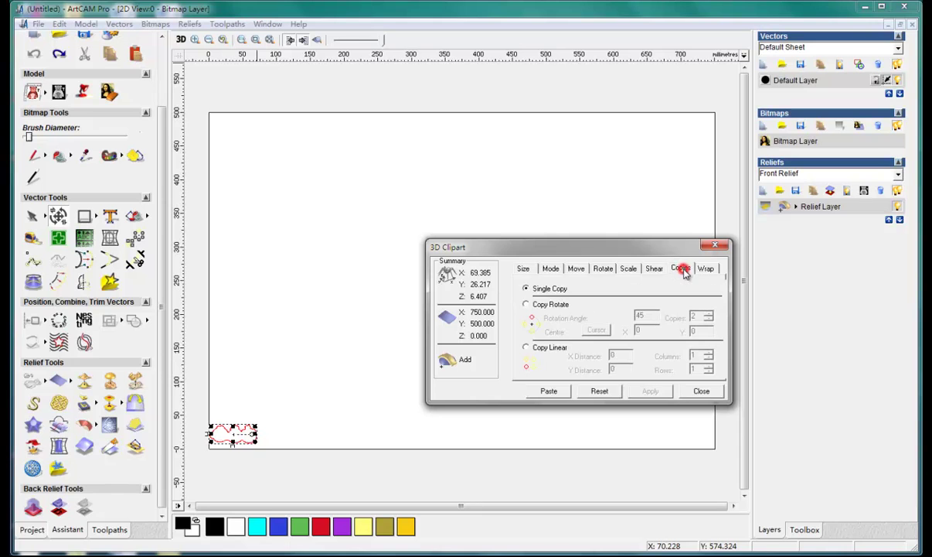
left_click(529, 349)
left_click_drag(616, 356, 588, 357)
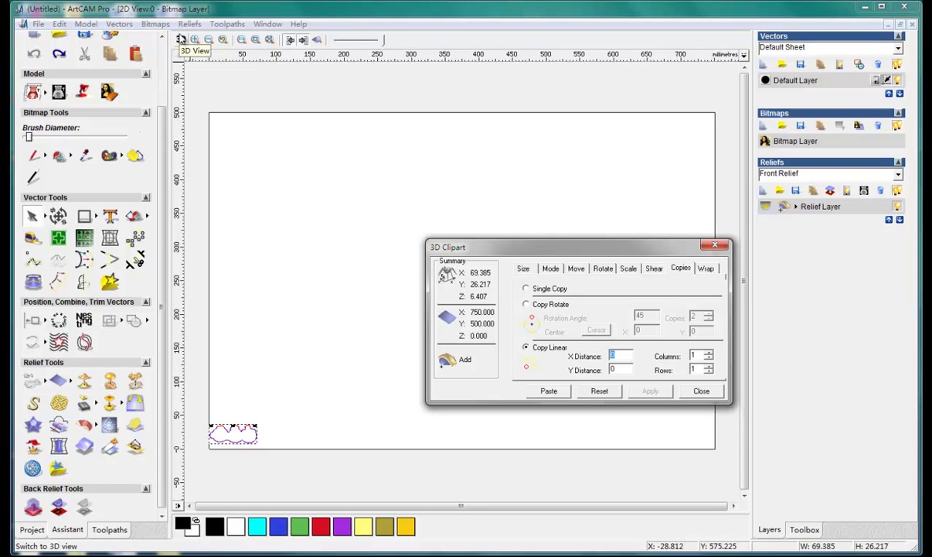
left_click(61, 216)
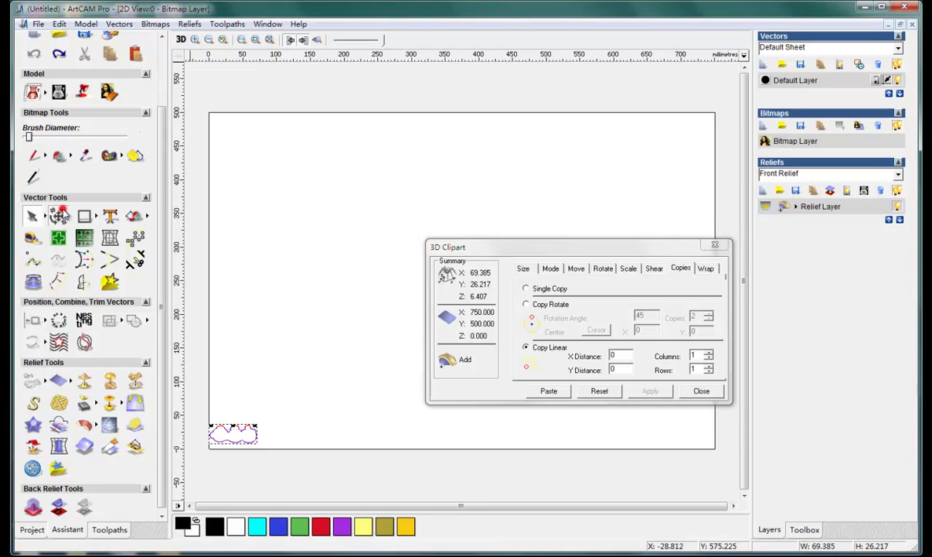
left_click_drag(160, 244, 156, 455)
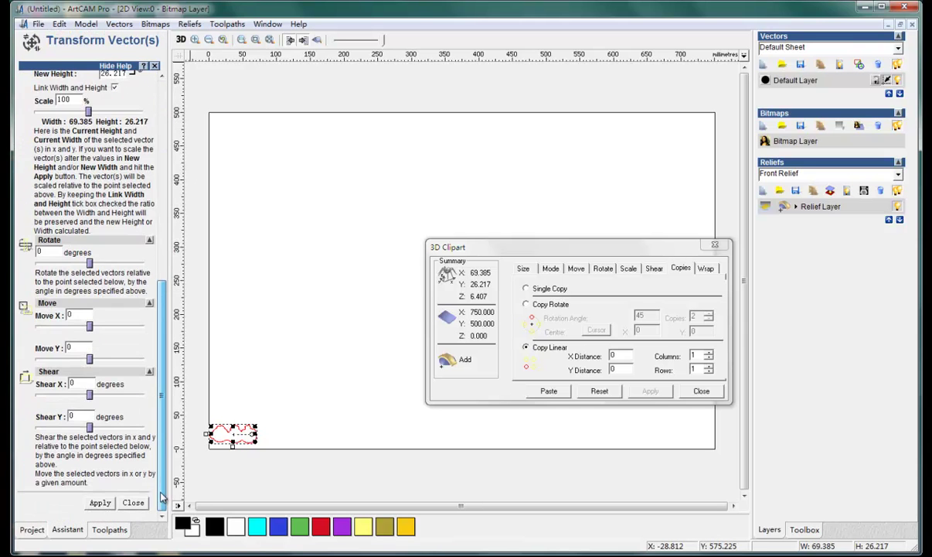
left_click(128, 504)
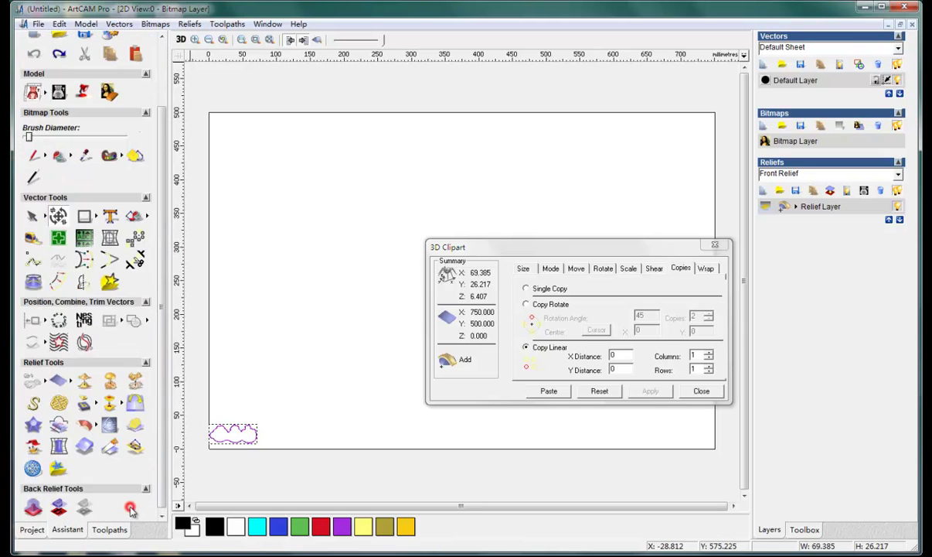
double_click(622, 355)
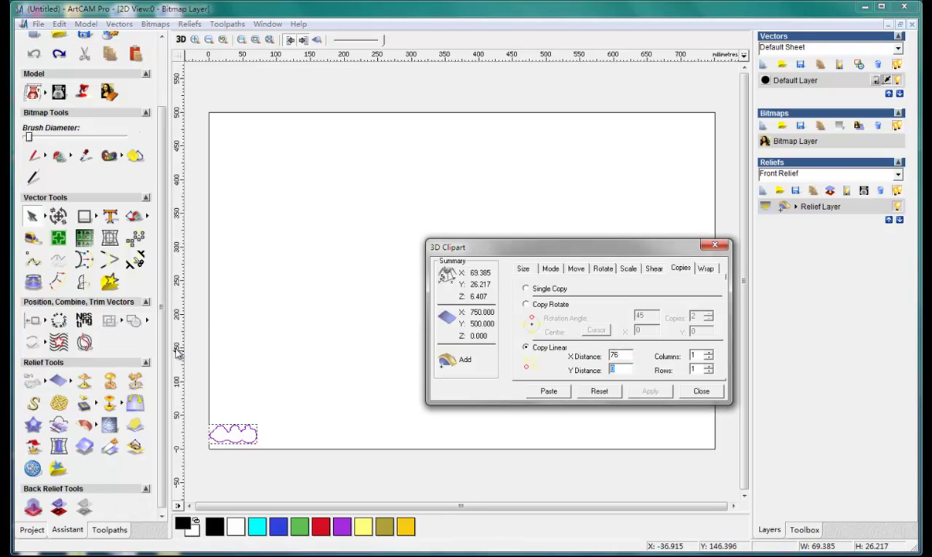
Step: Check the bird outline's height in the Transform Vectors settings for the Y spacing of the copies
left_click(59, 216)
left_click(59, 217)
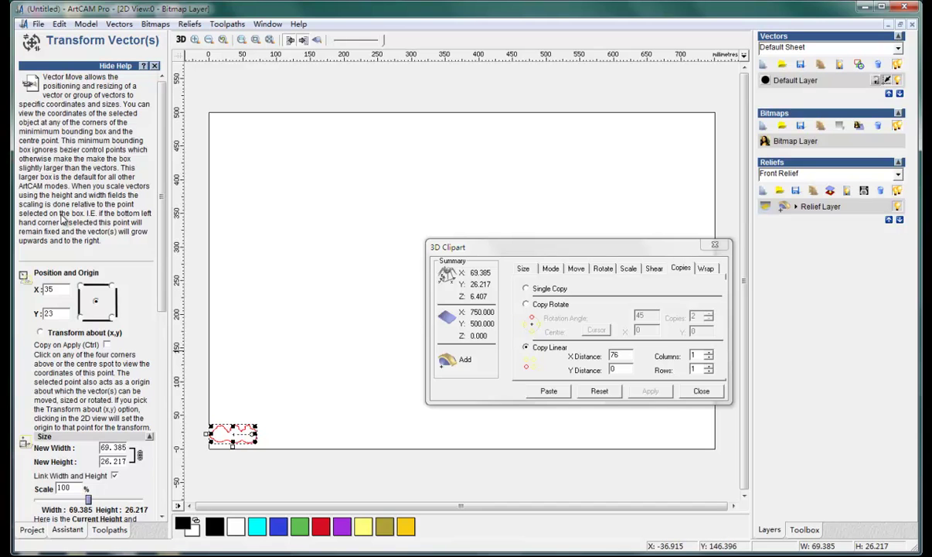
left_click_drag(161, 309, 154, 512)
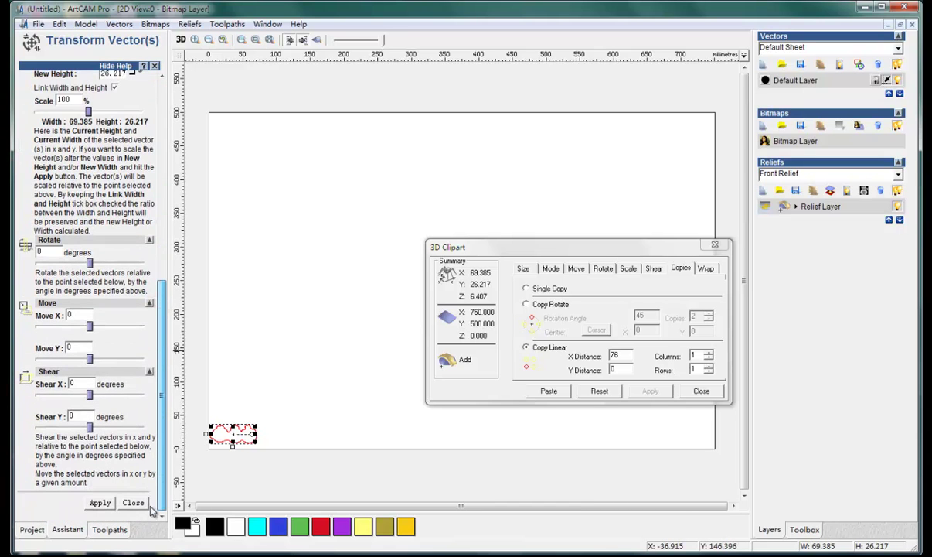
left_click(132, 501)
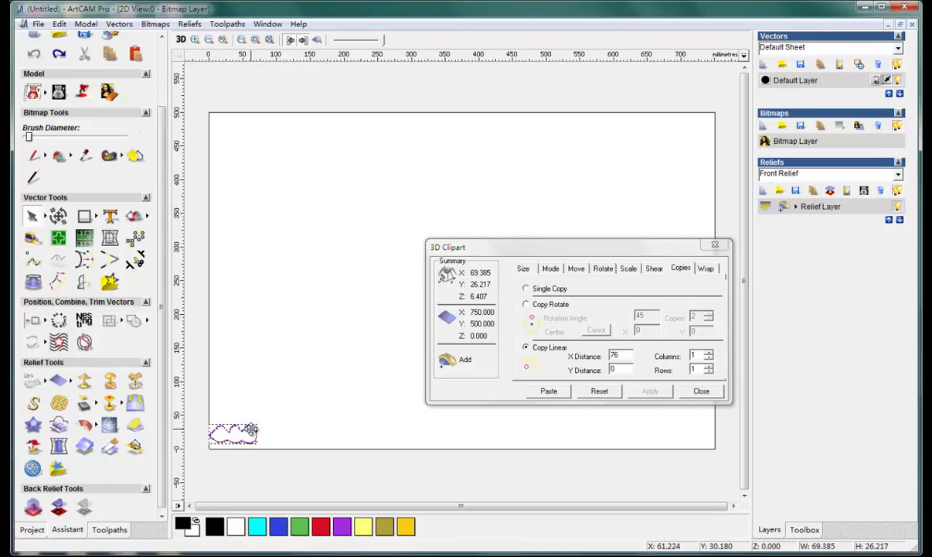
Step: Nudge the bird clipart inward from the model's lower-left corner and paste it in 5 columns and 4 rows with a Y distance of 30
left_click_drag(251, 427, 255, 430)
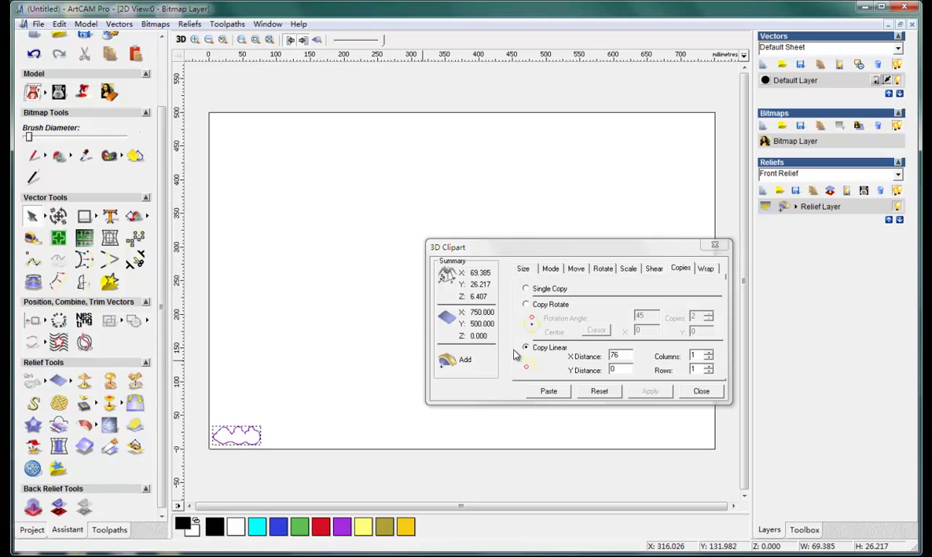
left_click(582, 346)
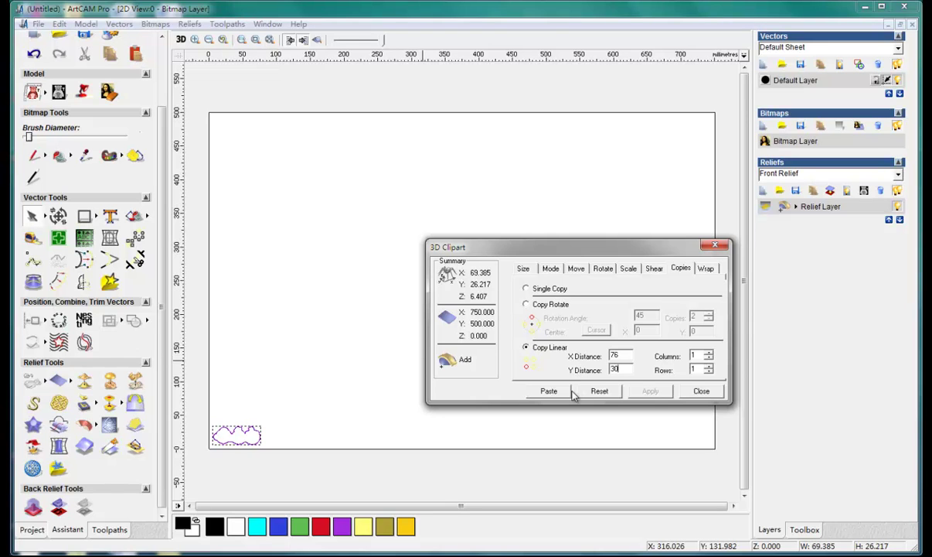
double_click(695, 355)
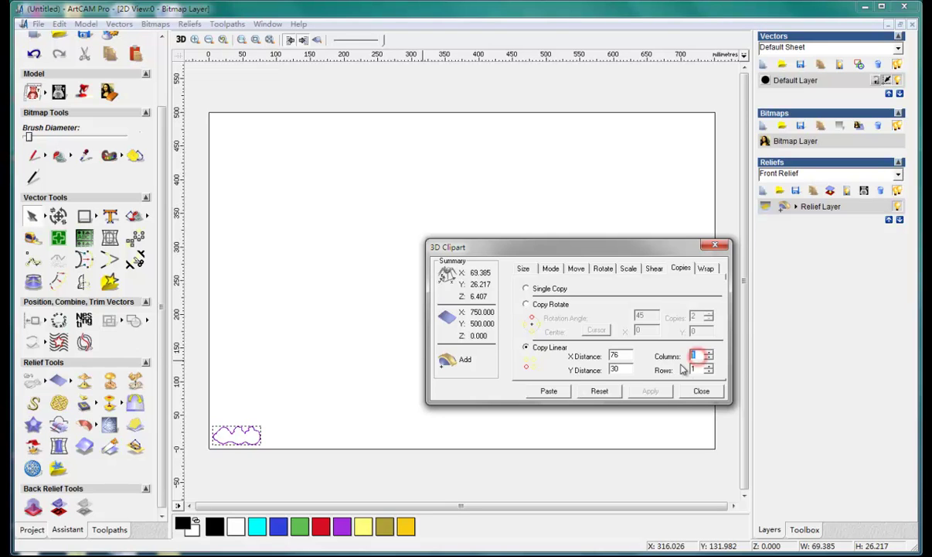
double_click(695, 369)
type("4")
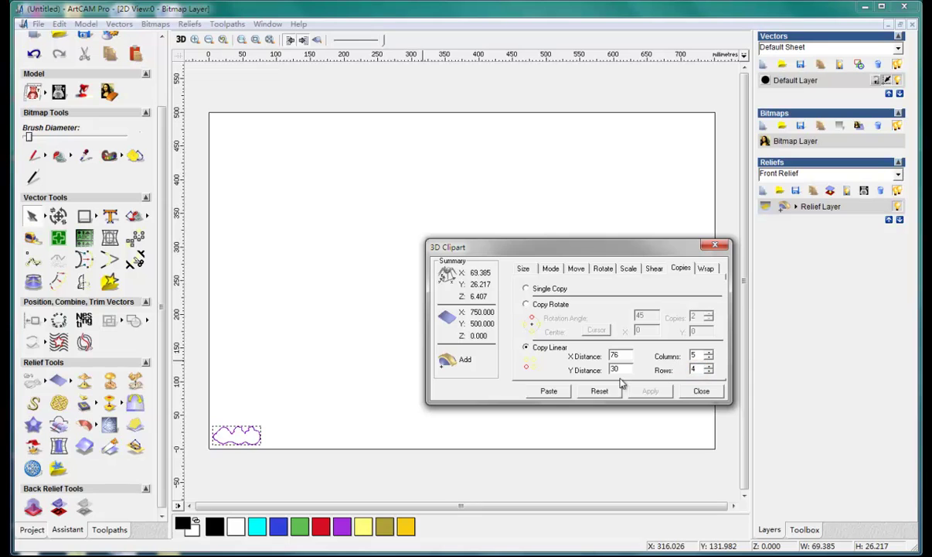
left_click(551, 391)
left_click(551, 391)
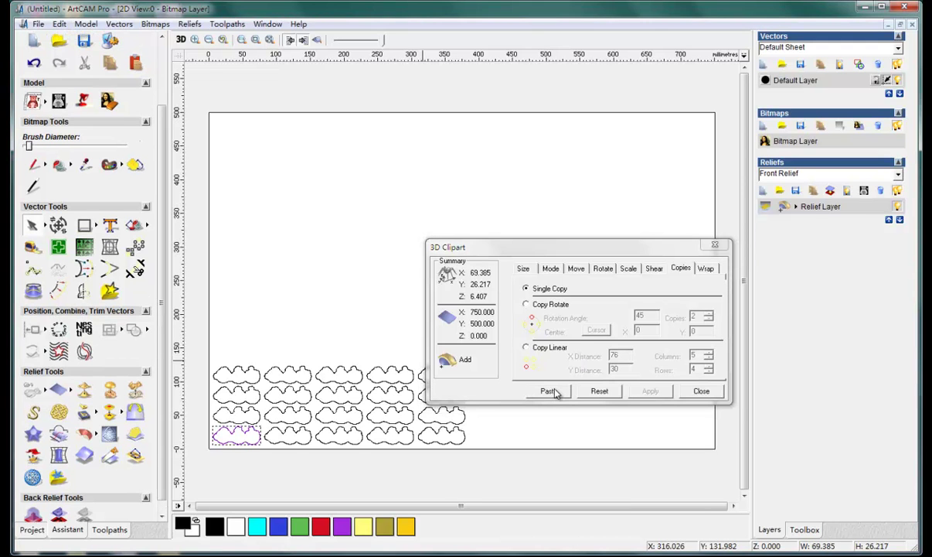
Step: Move the clipart settings dialog aside and examine the pasted bird reliefs up close in the 3D view
left_click_drag(469, 248, 596, 245)
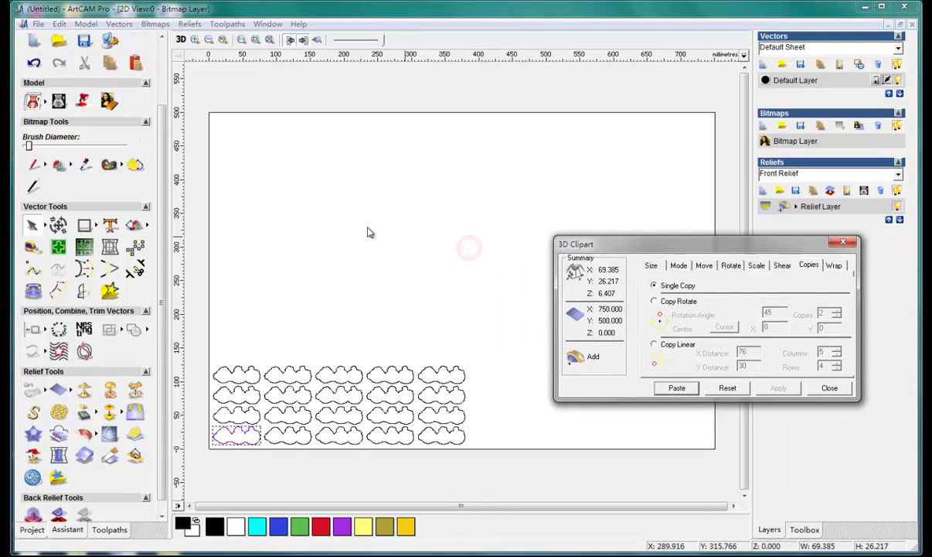
left_click(180, 39)
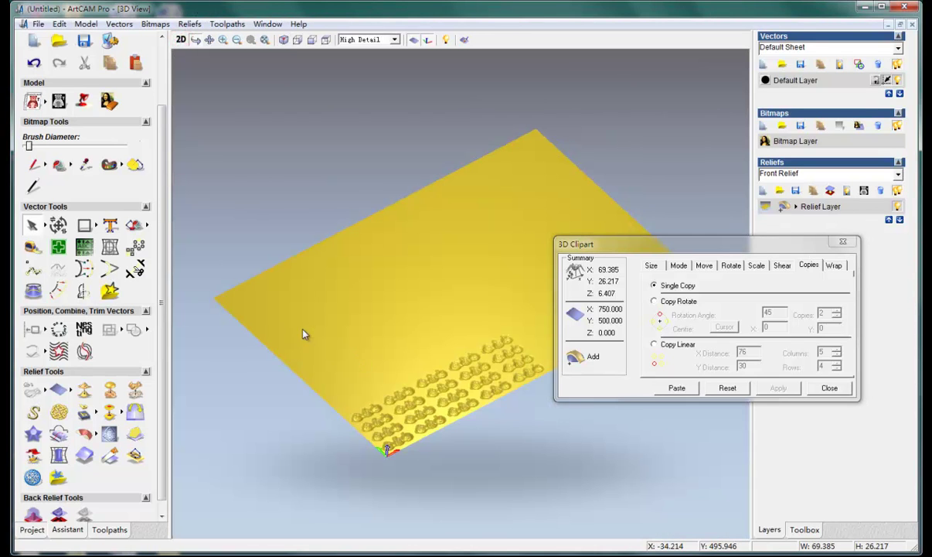
scroll(464, 325, "up", 4)
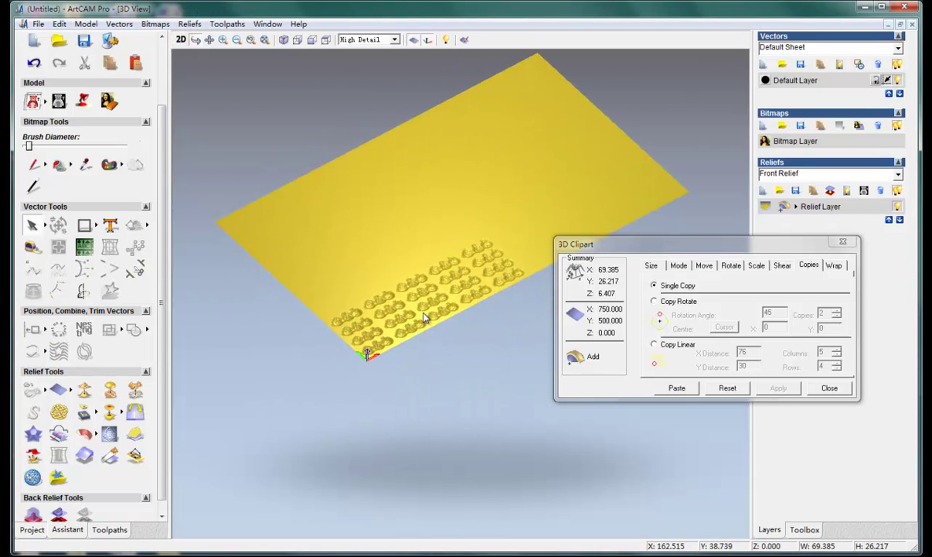
scroll(423, 312, "up", 2)
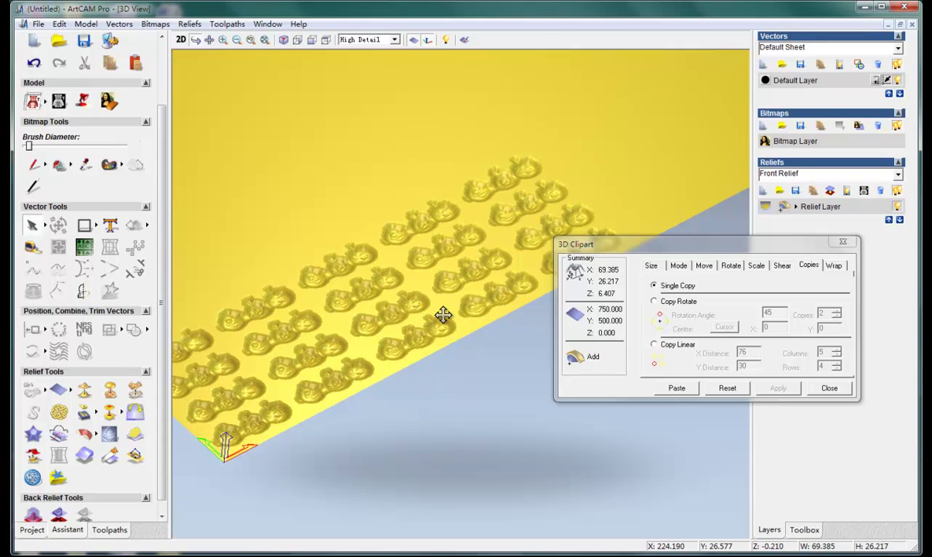
left_click_drag(350, 358, 412, 346)
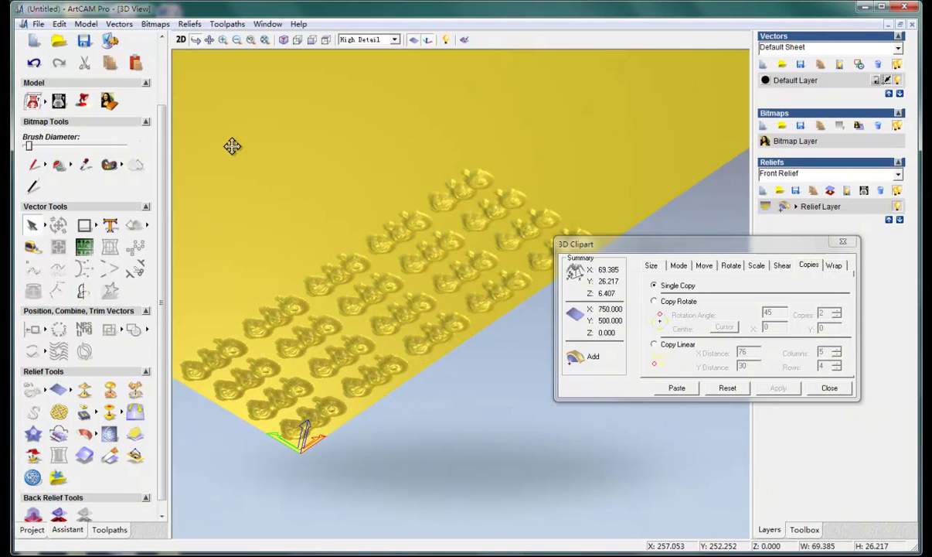
Step: Close the 3D Clipart settings from the 2D view and show the array of bird reliefs in 3D again
left_click(180, 40)
left_click(830, 388)
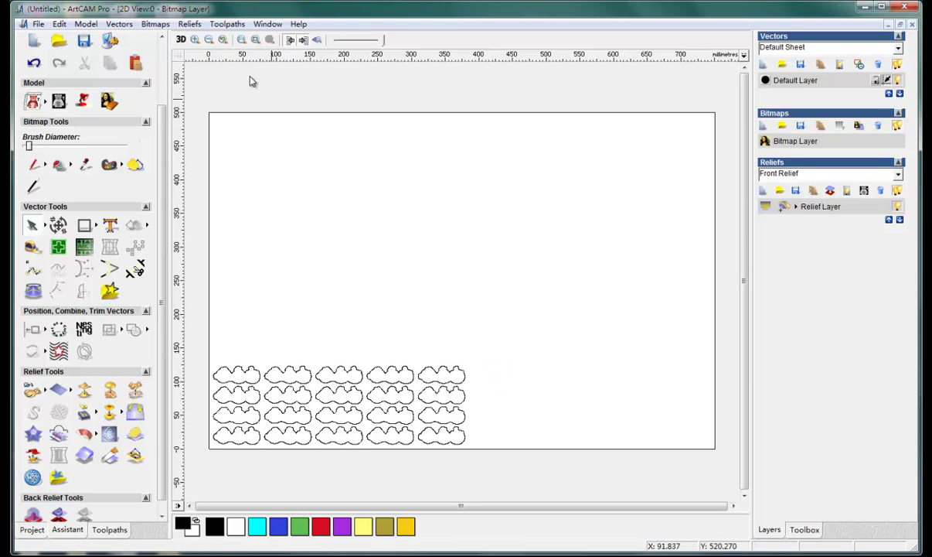
left_click(180, 41)
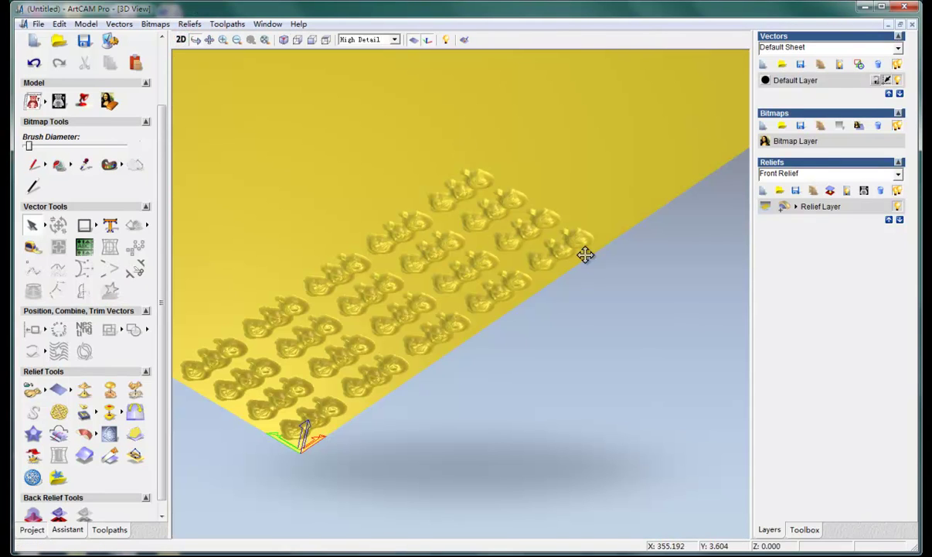